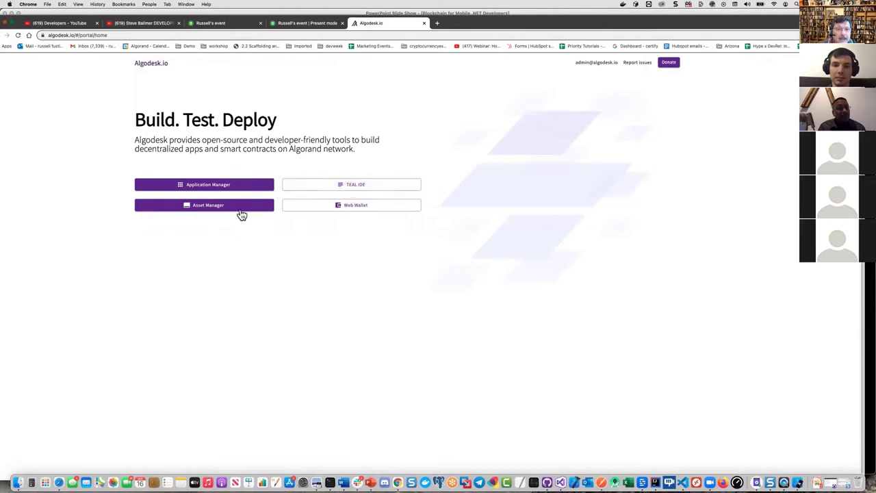
Step: Open the Algodesk Asset Manager, copy the prefilled account mnemonic and log in with it on Testnet
left_click(252, 209)
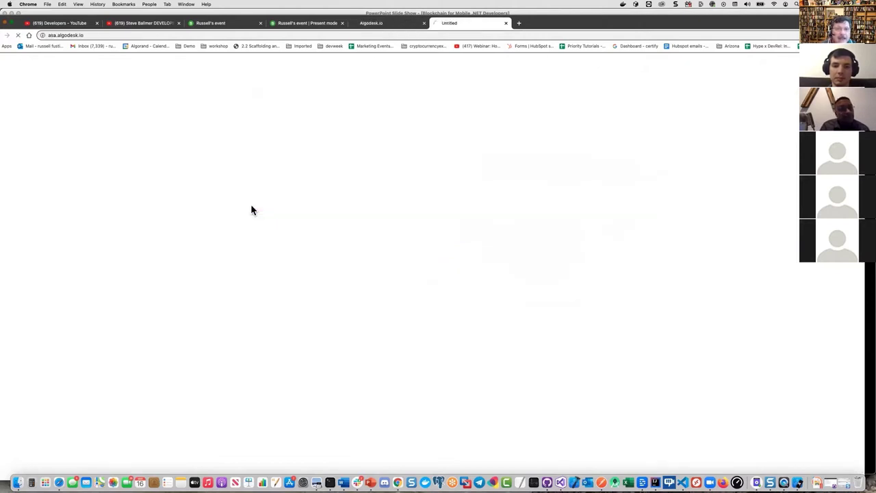
left_click(383, 258)
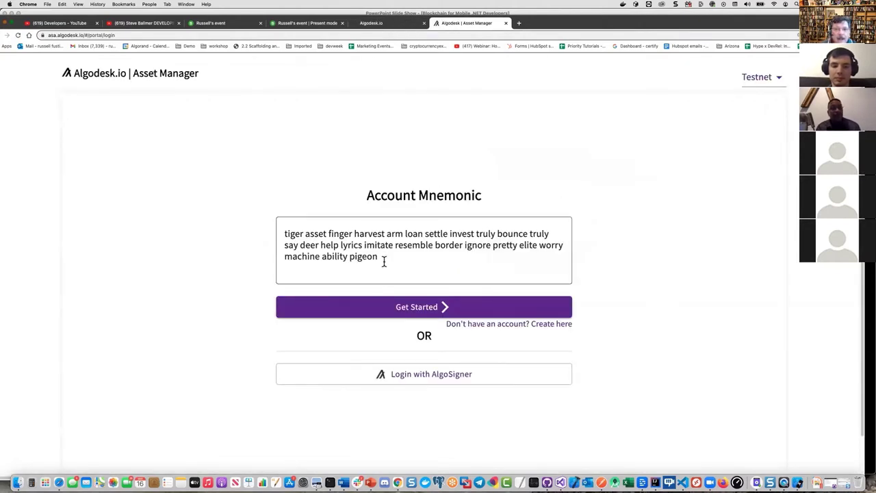
triple_click(342, 249)
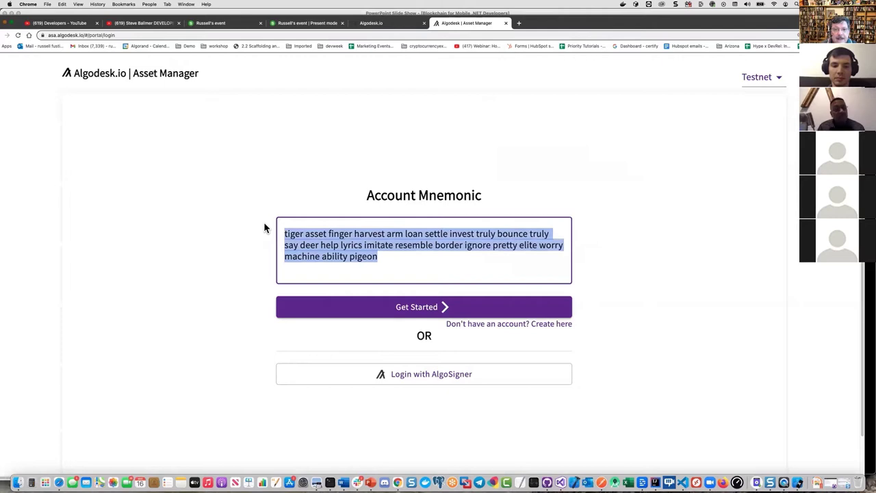
right_click(383, 238)
left_click(401, 292)
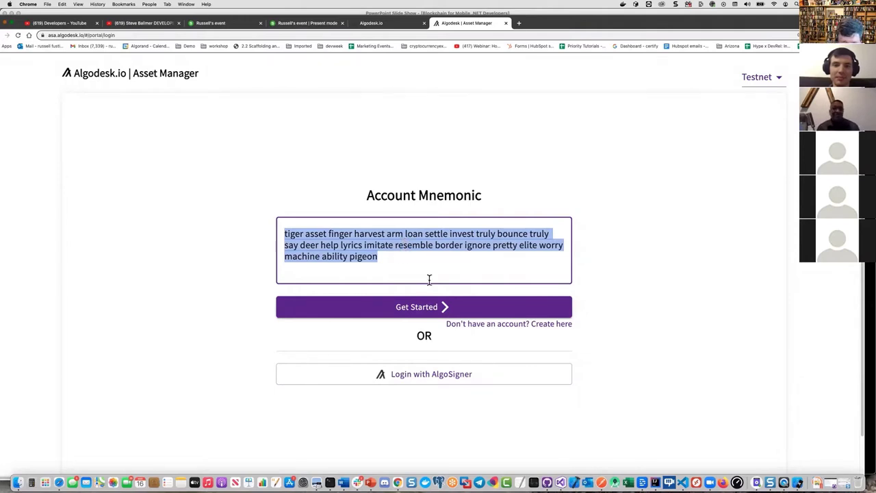
left_click(440, 307)
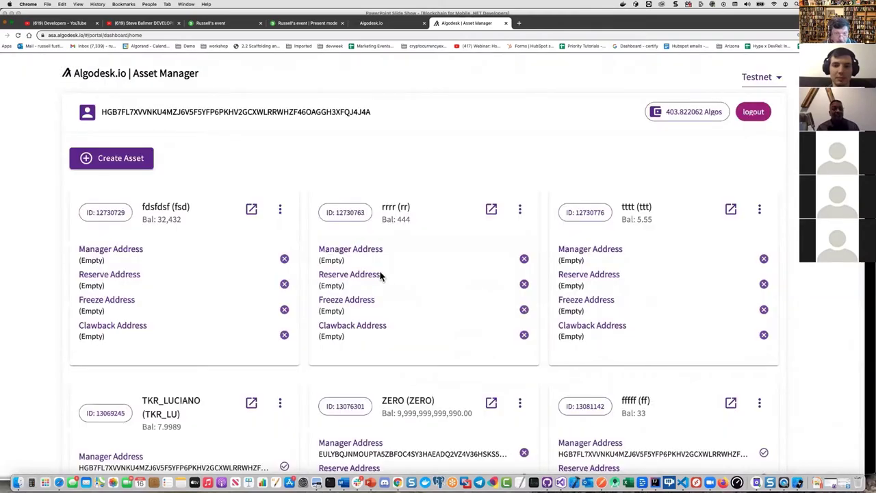
Step: Start a new asset named PizzaRuss with unit name pruss and a total supply of 10000
scroll(662, 198, "down", 13)
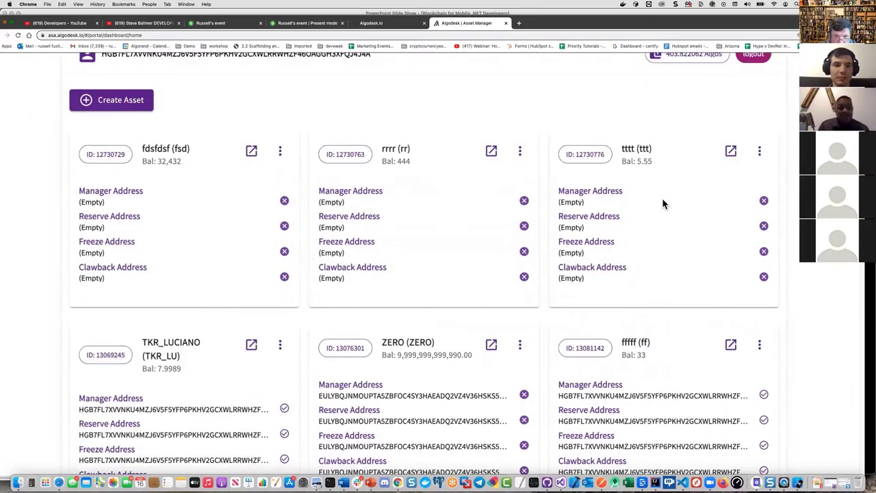
scroll(680, 264, "up", 13)
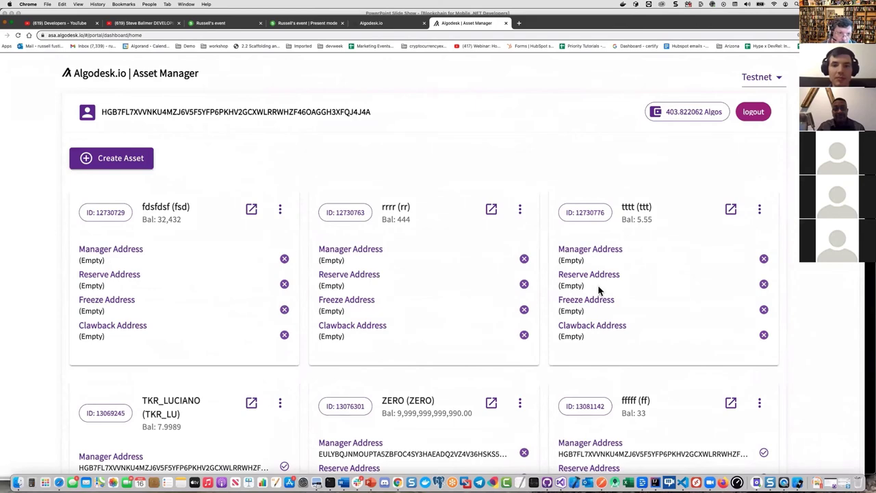
left_click(131, 157)
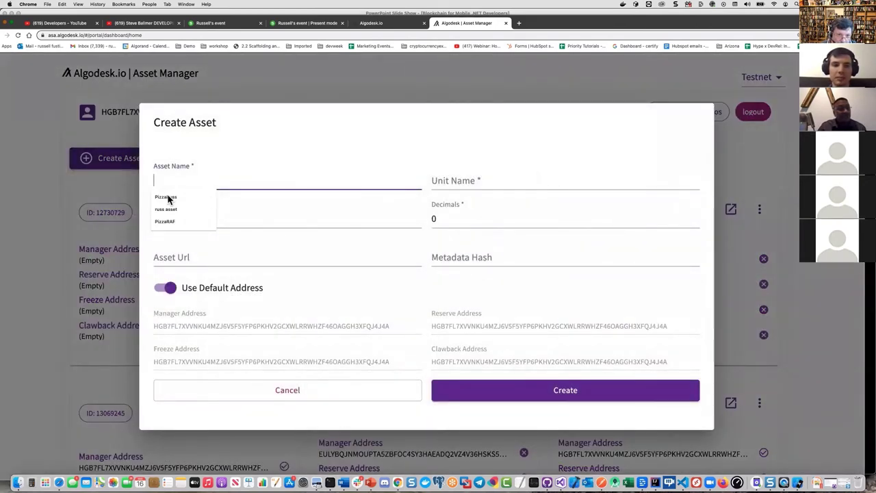
left_click(168, 198)
left_click(500, 180)
left_click(455, 198)
key("Tab")
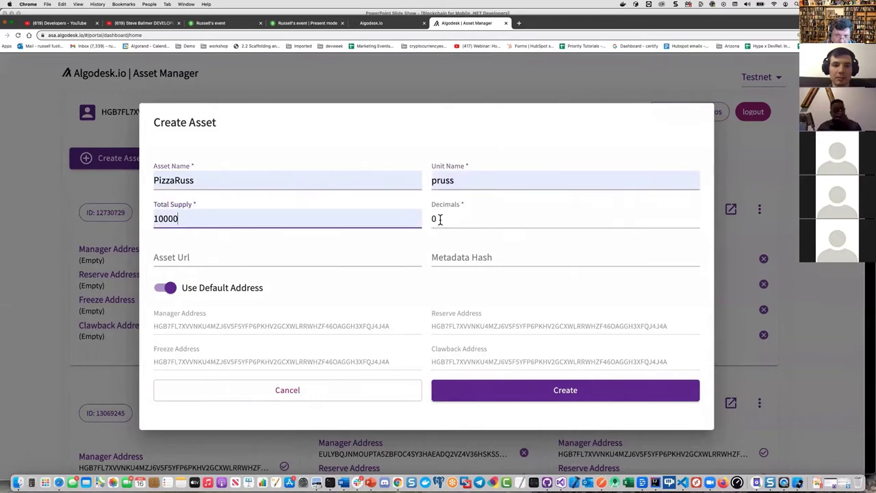
Step: Set the asset's decimals to 1 and its URL to myurl.com, and create it with the default addresses
left_click(440, 219)
key("BackSpace")
type("1")
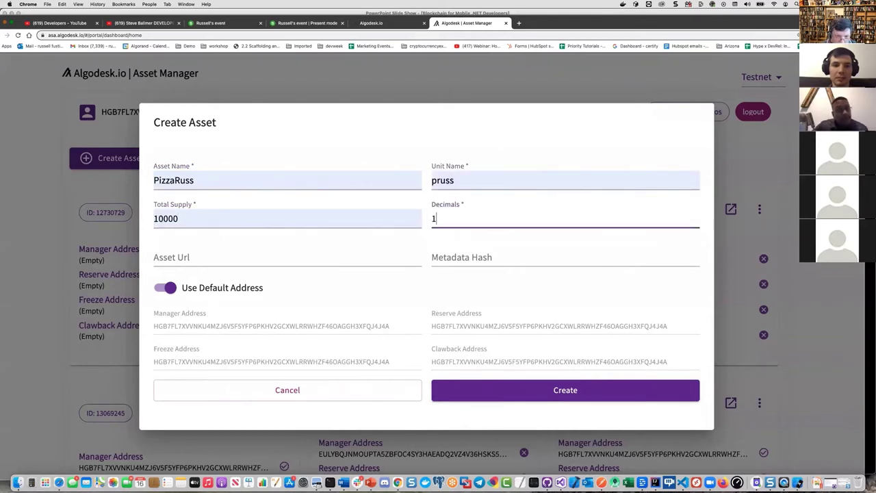
left_click(220, 217)
left_click(468, 217)
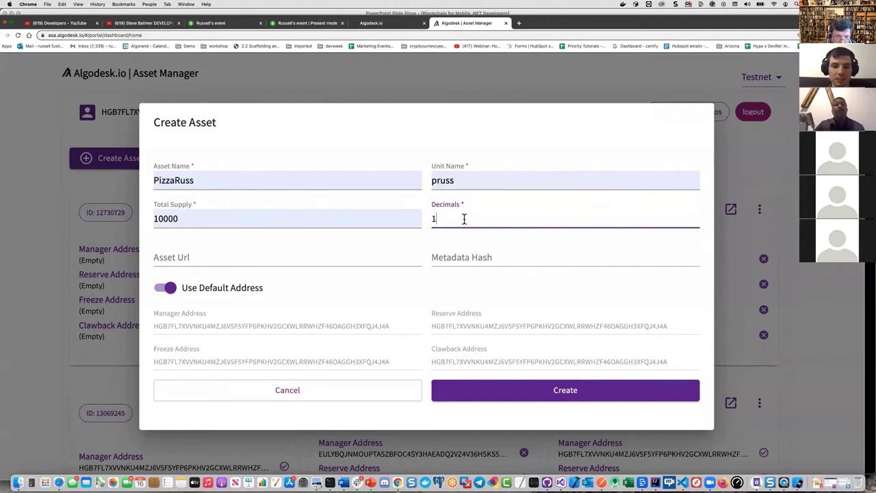
left_click(319, 260)
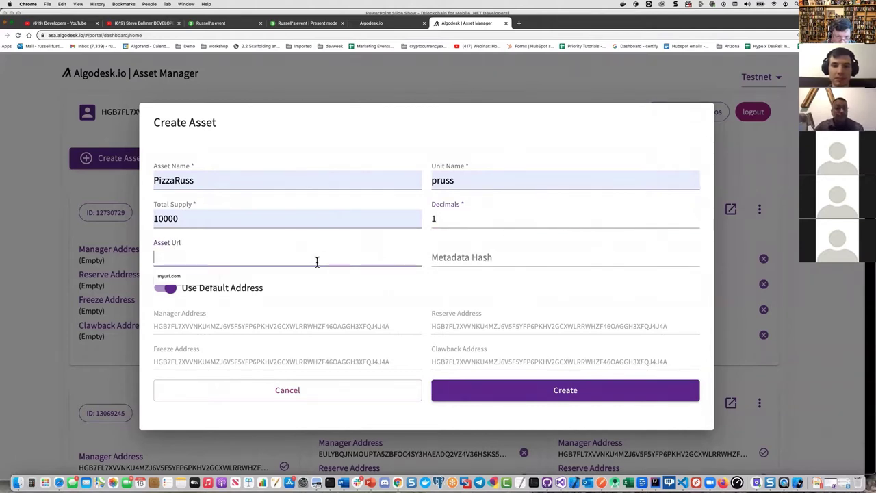
left_click(196, 283)
left_click(483, 257)
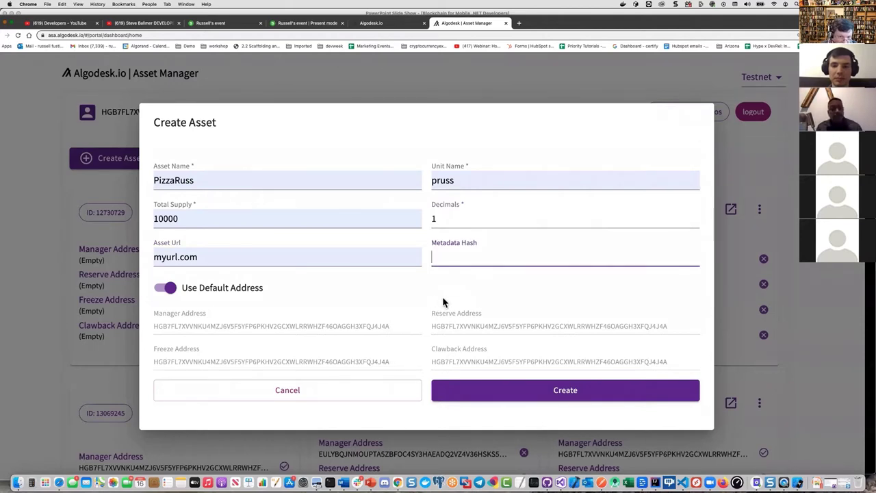
left_click(560, 391)
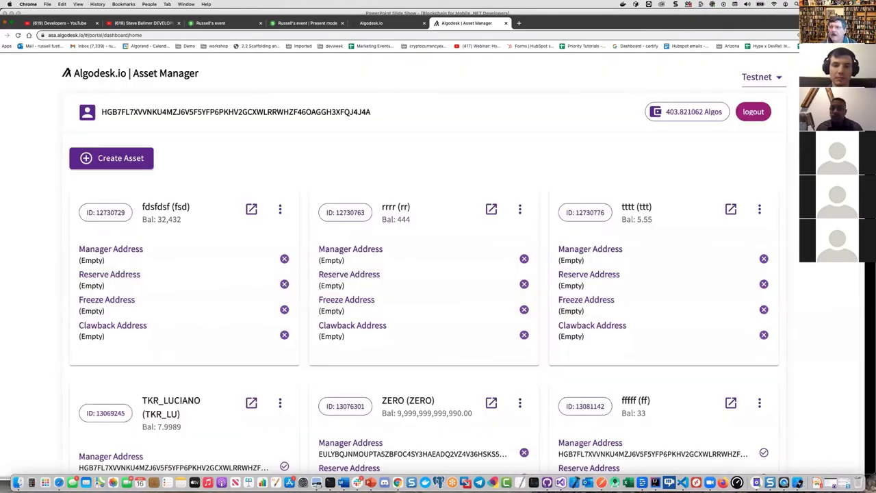
Step: Open the new PizzaRuss asset in the block explorer and switch the explorer to MainNet
left_click_drag(864, 136, 864, 484)
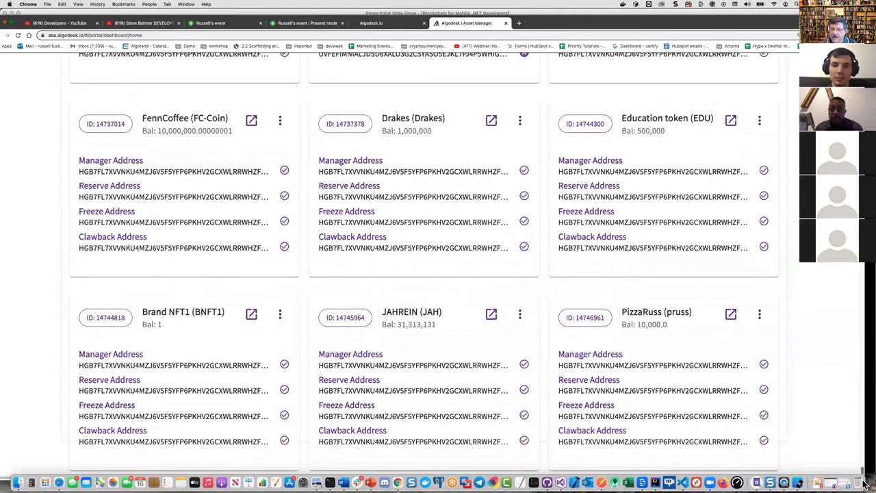
left_click(760, 316)
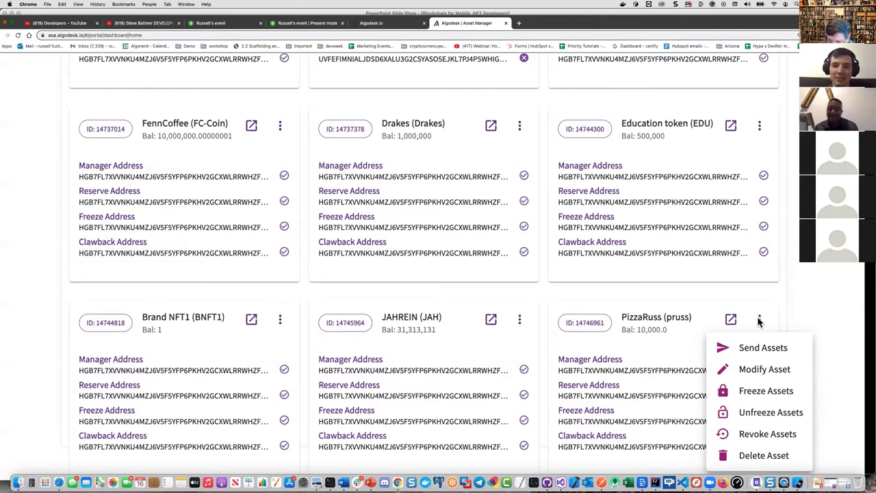
left_click(731, 324)
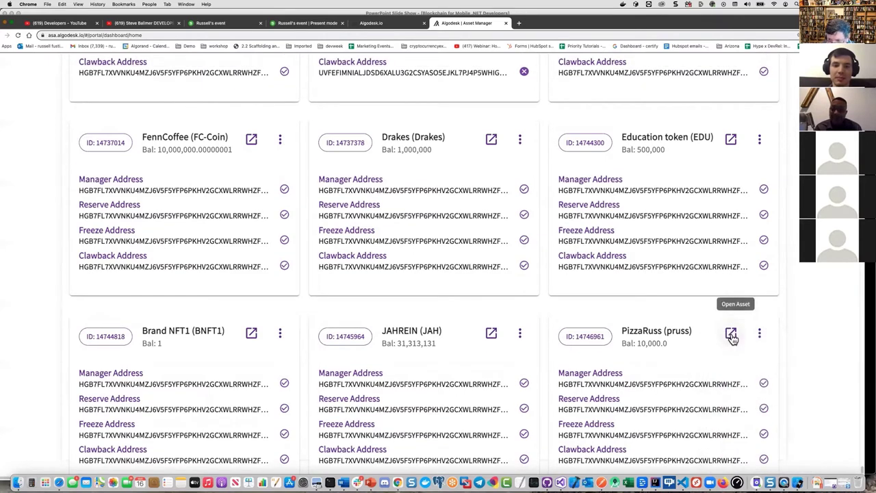
left_click(730, 334)
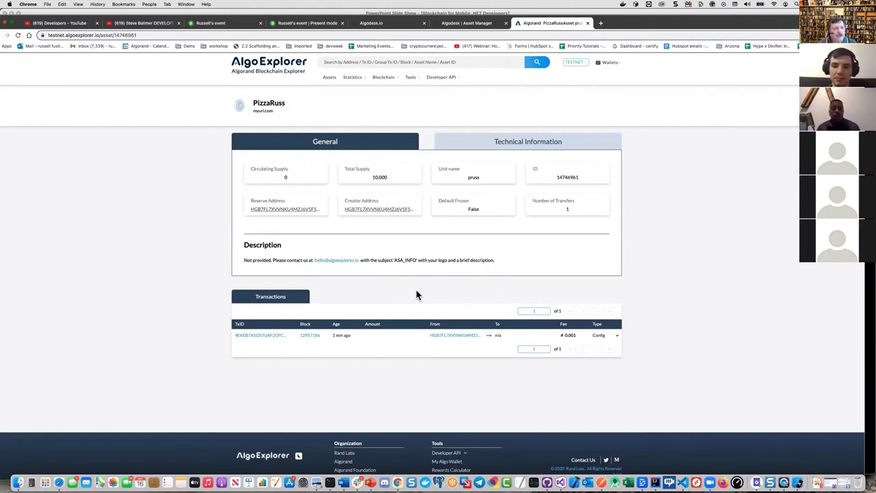
left_click(576, 66)
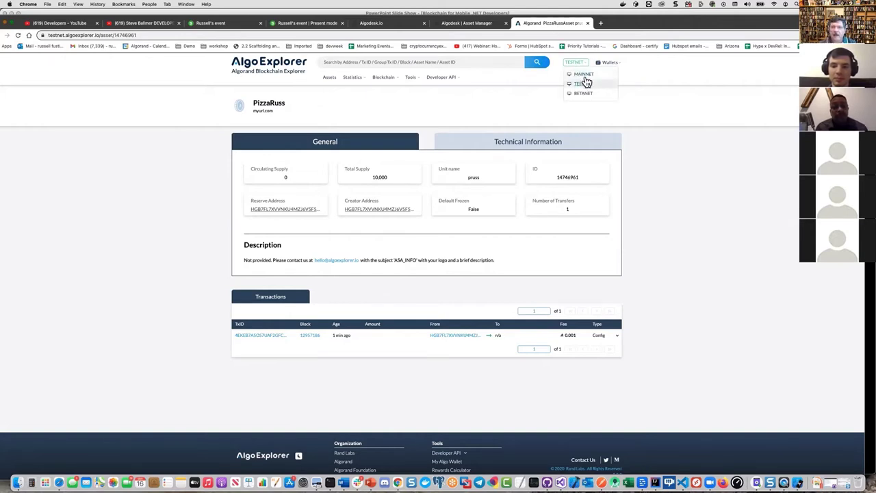
left_click(582, 74)
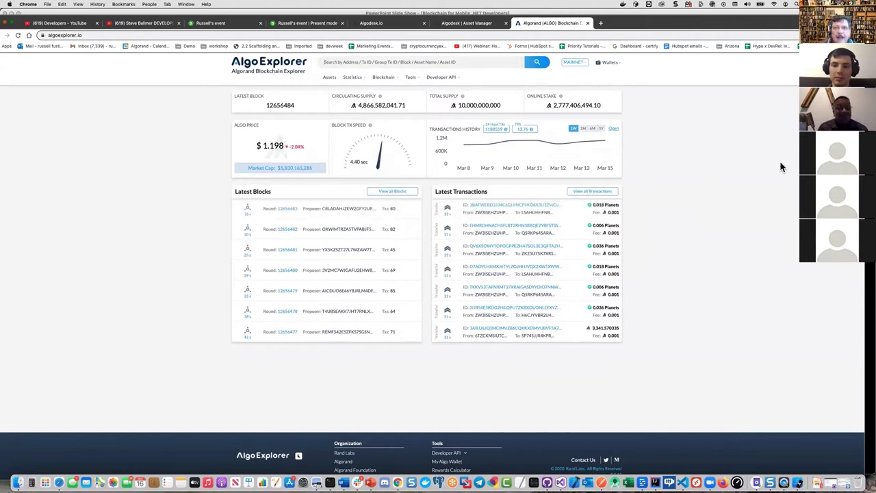
Step: Switch to the PowerPoint slide show and open the Algosigner link on the Demos slide
key("ctrl+Up")
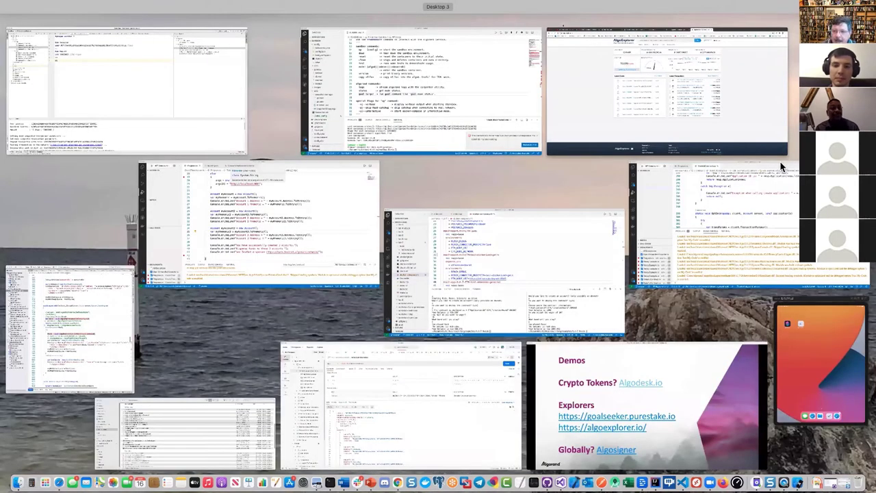
left_click(711, 380)
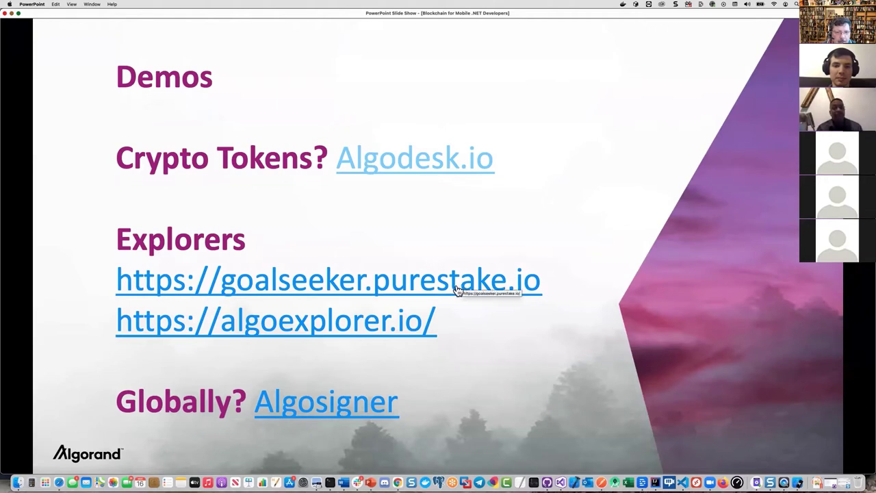
left_click(336, 413)
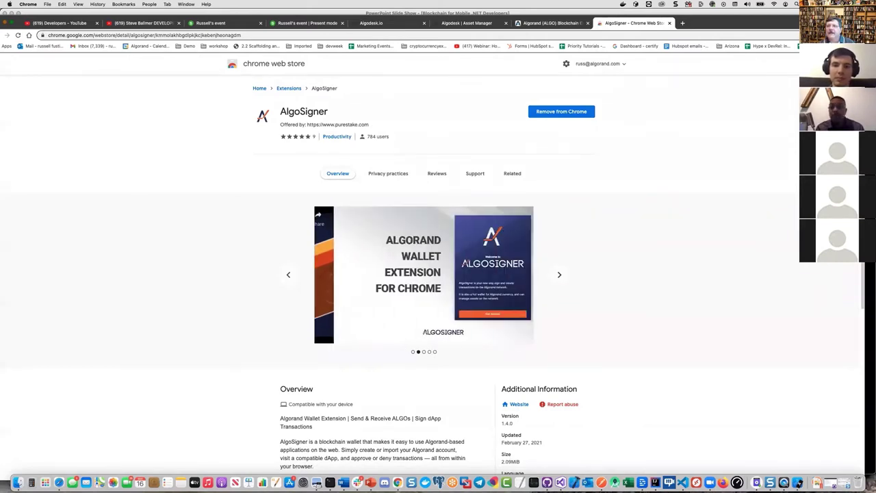
Step: Open the Pizza Demo account in the AlgoSigner wallet extension on TestNet
left_click(814, 35)
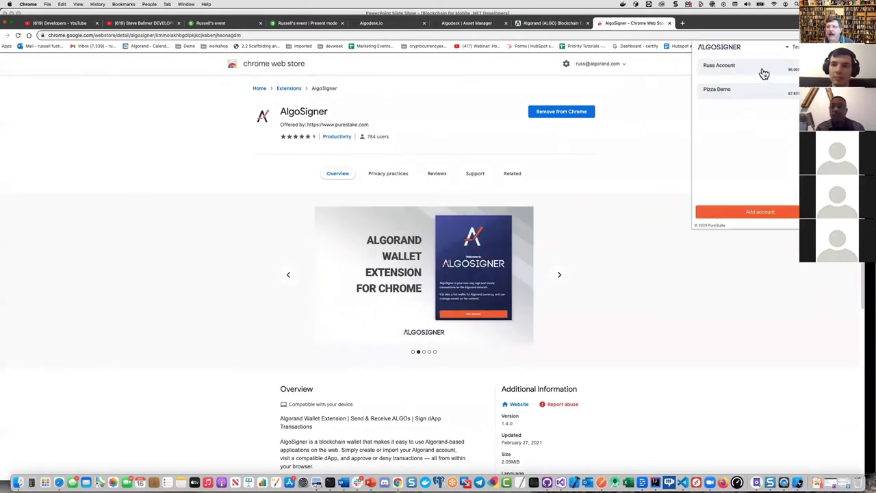
left_click(788, 46)
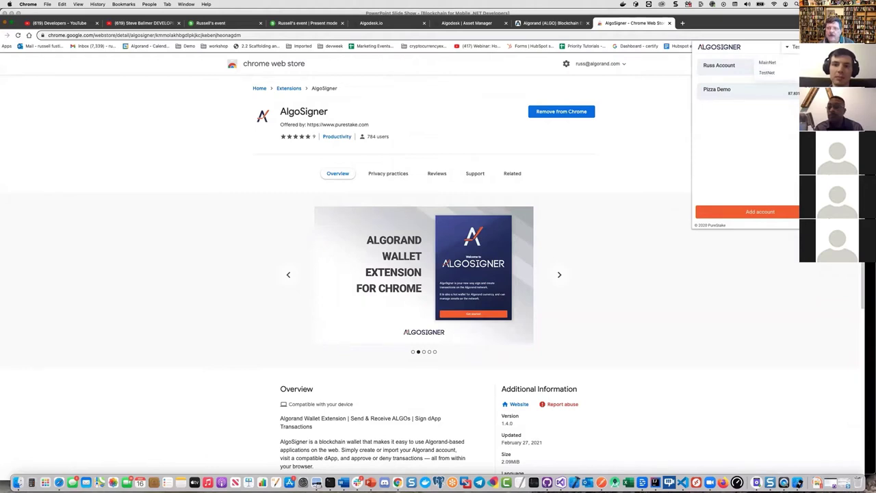
left_click(802, 73)
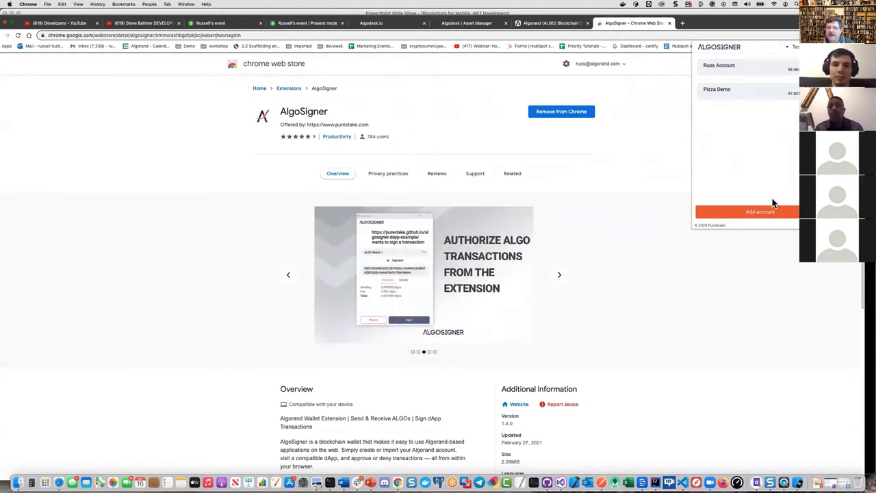
left_click(733, 93)
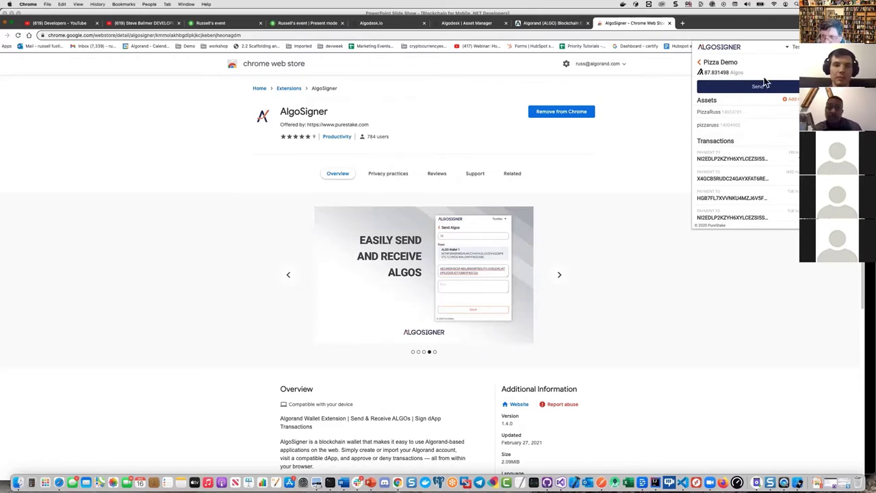
Step: Prepare a payment of 1 Algo from Pizza Demo to the copied recipient address with the note "my note"
left_click(754, 86)
left_click(733, 78)
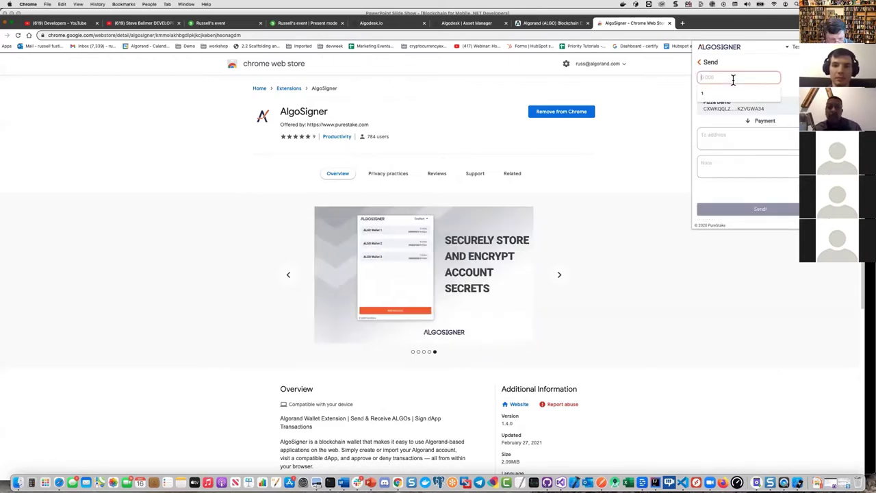
type("1")
left_click(720, 140)
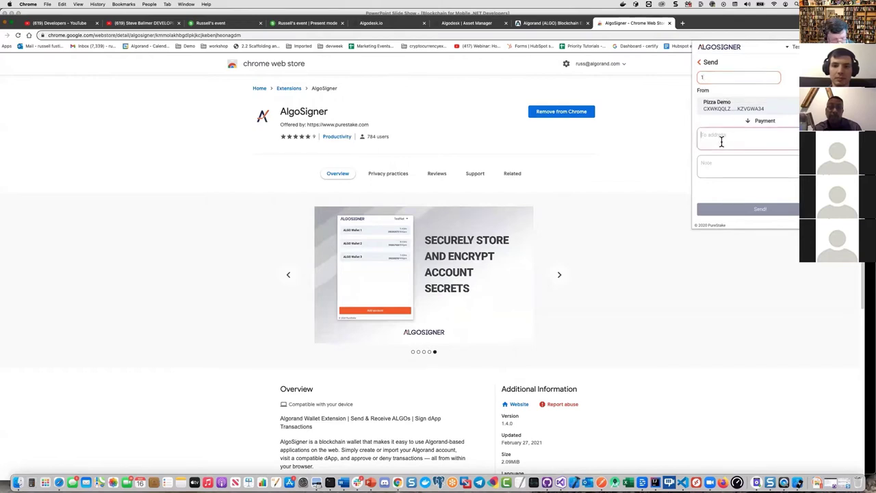
key("super+v")
left_click(731, 166)
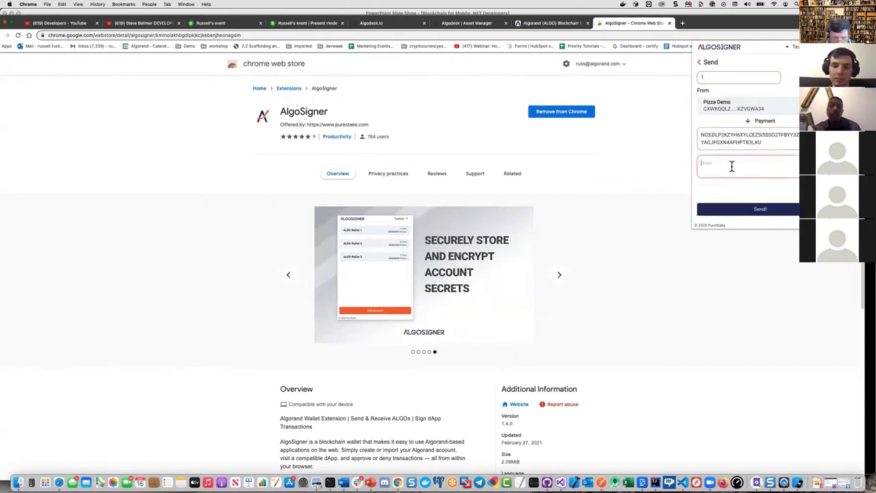
type("my note")
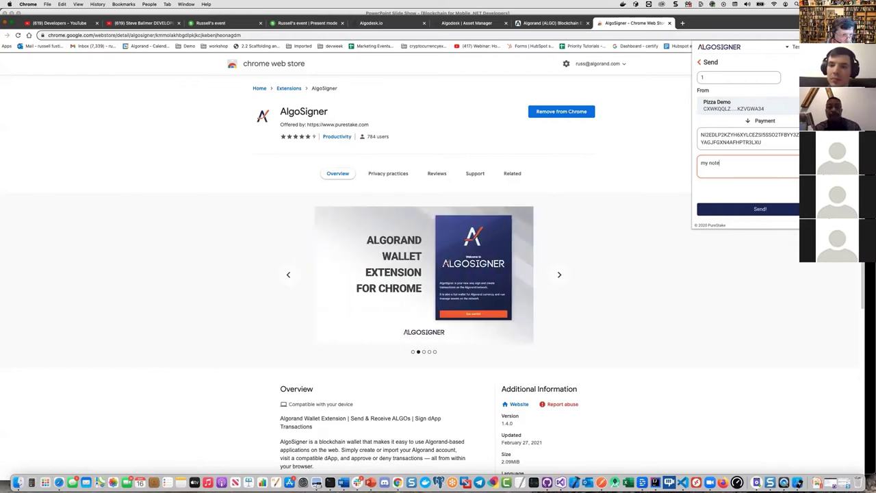
Step: Send the payment and authorize it with the AlgoSigner wallet password
left_click(772, 212)
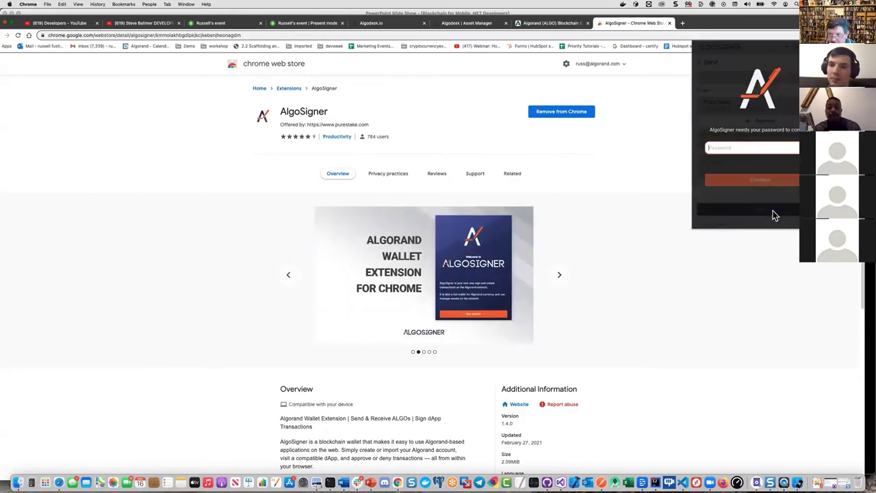
type("a")
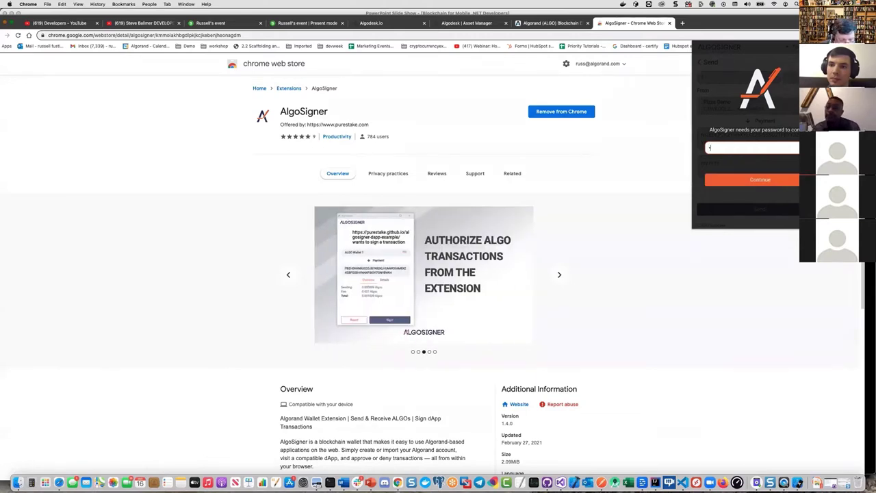
left_click(776, 181)
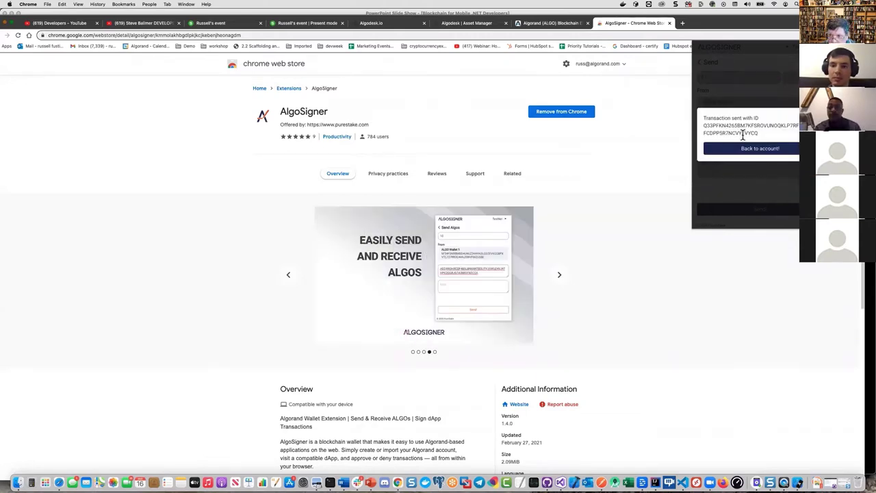
Step: Copy the sent payment's transaction ID and return to the Pizza Demo account in AlgoSigner
double_click(740, 134)
right_click(740, 133)
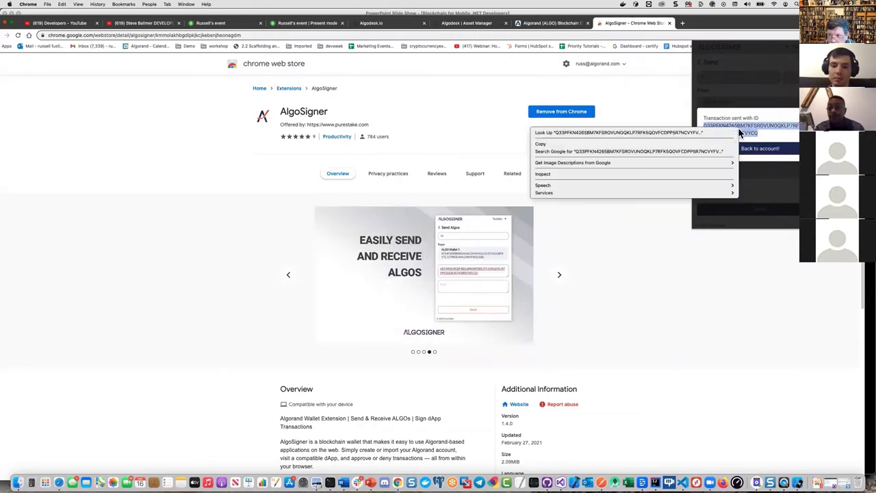
left_click(674, 144)
left_click(778, 150)
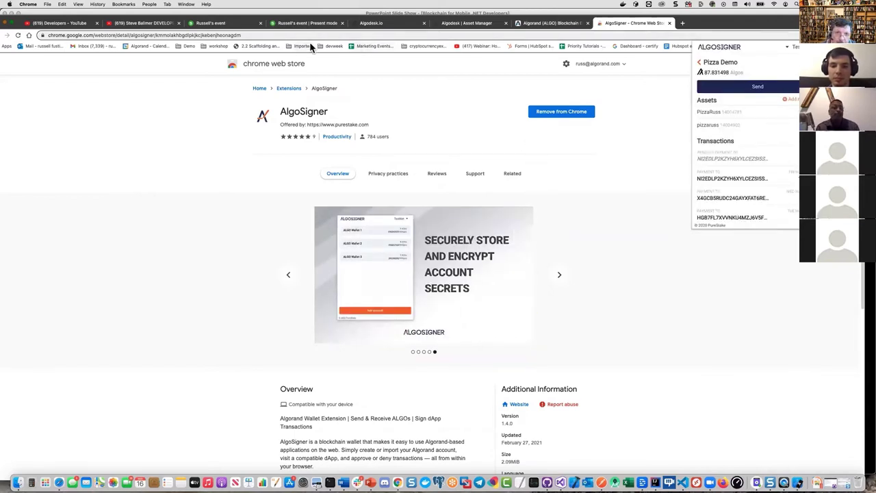
Step: Open the GoalSeeker block explorer from the workshop bookmarks and look up the copied transaction ID on Algorand TestNet
left_click(217, 46)
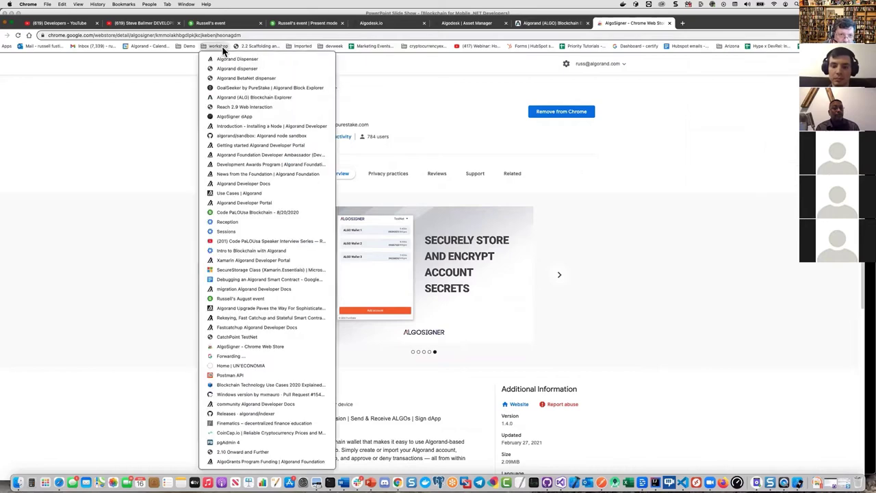
left_click(271, 88)
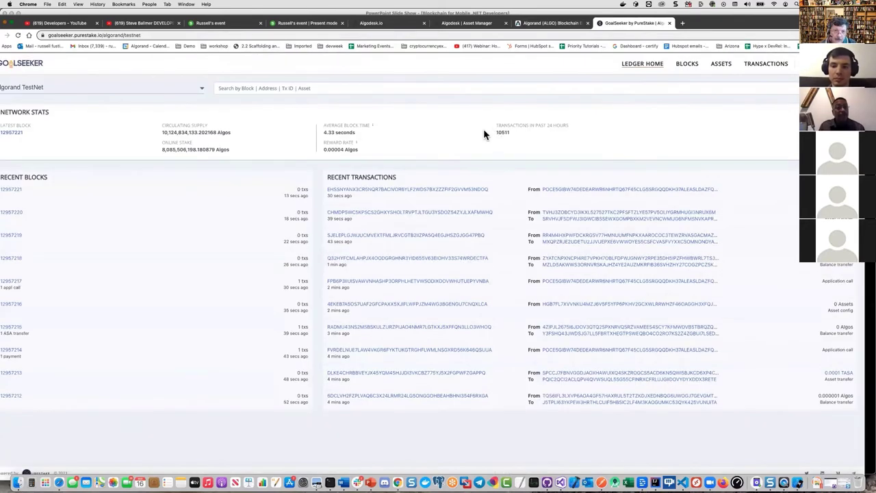
double_click(740, 23)
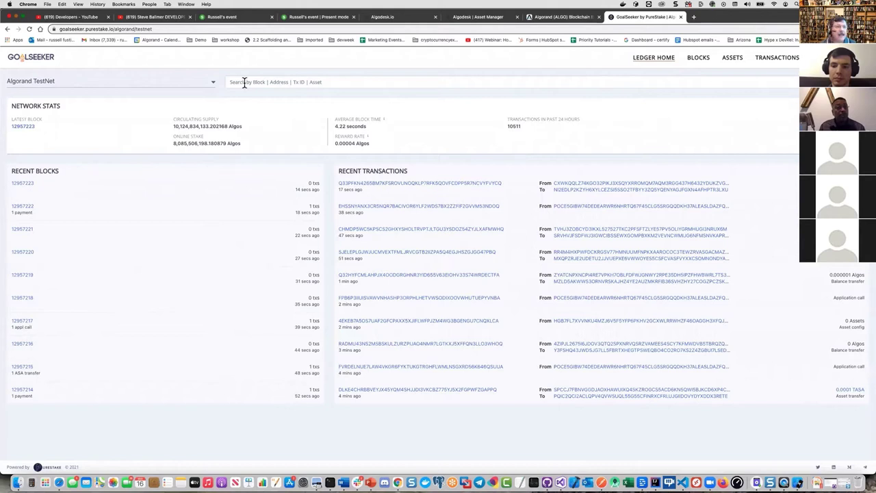
left_click(268, 83)
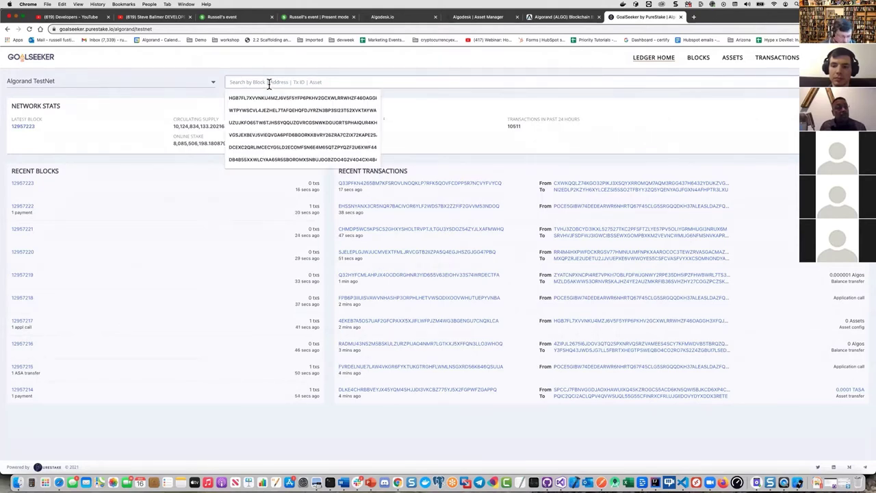
key("ctrl+v")
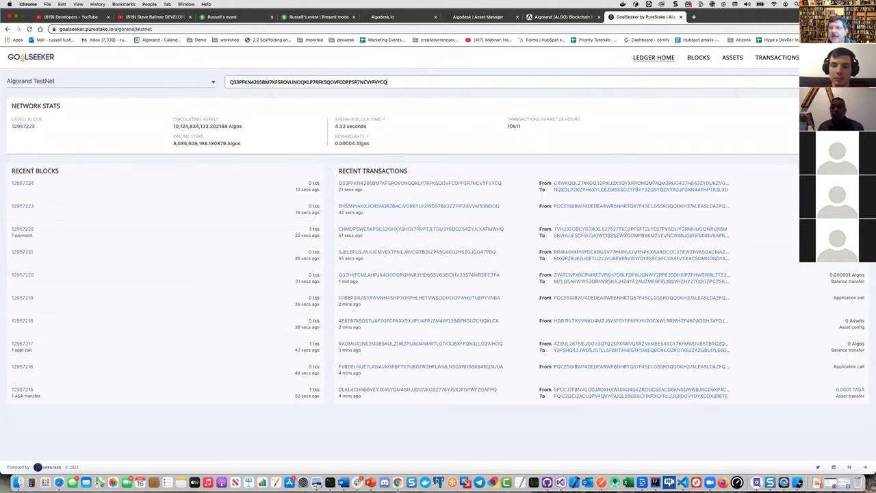
key("Return")
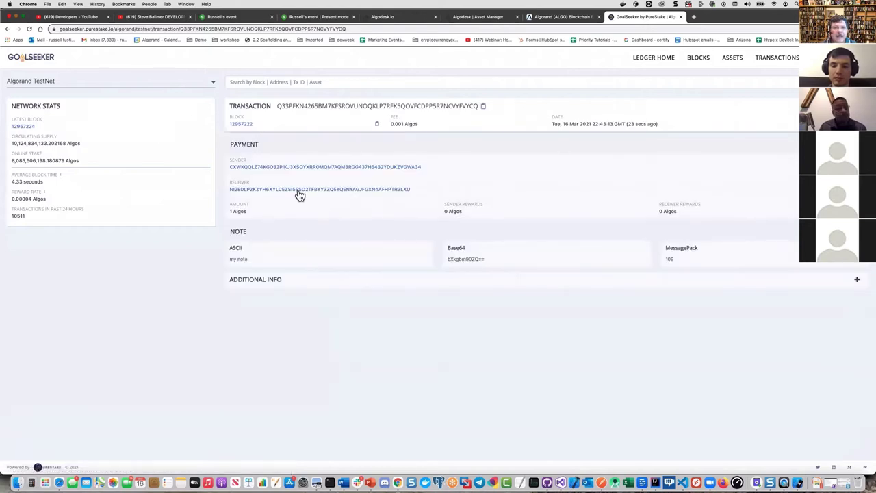
Step: Examine the payment's amount and date, and expand its additional info to review the genesis ID and genesis hash
left_click_drag(248, 212, 217, 214)
double_click(239, 211)
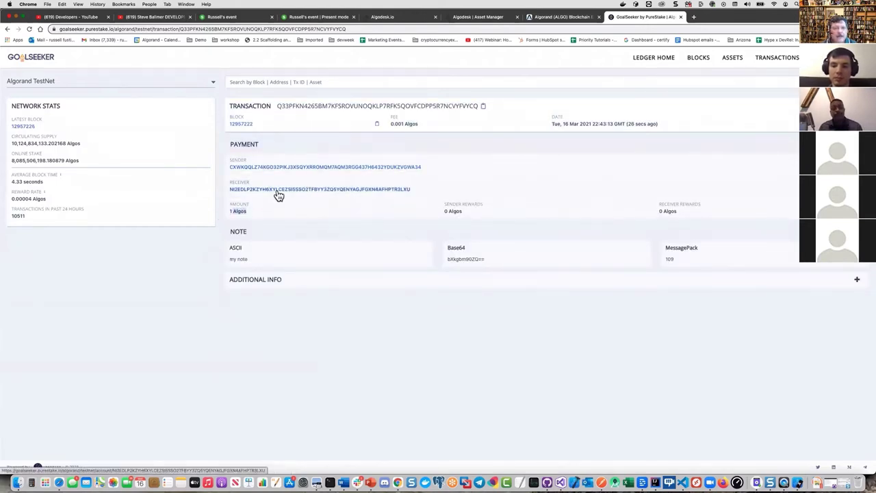
left_click(264, 284)
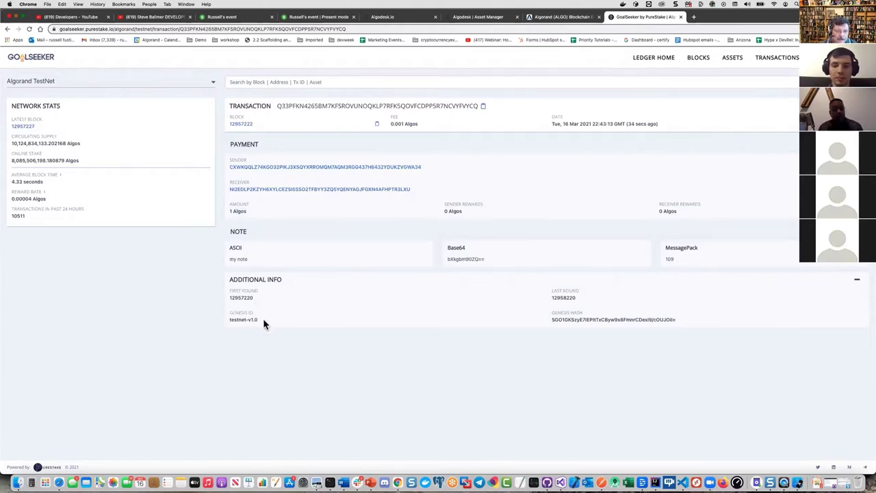
left_click_drag(261, 318, 242, 323)
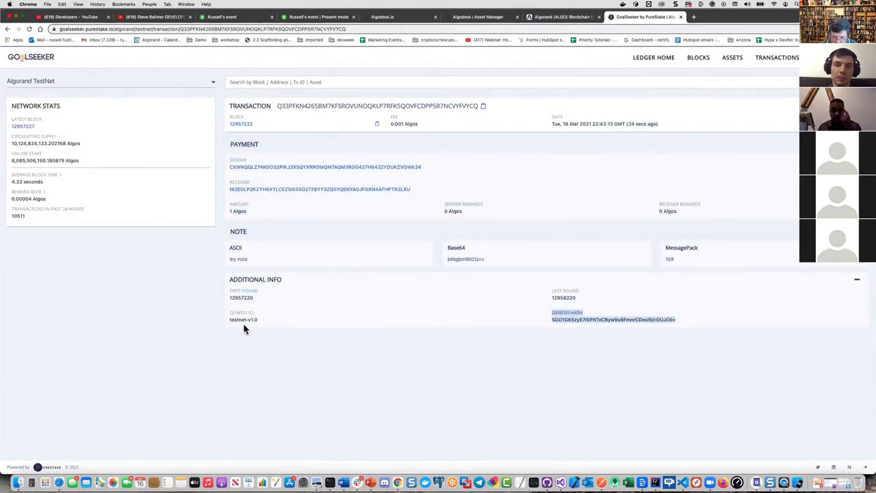
left_click(673, 328)
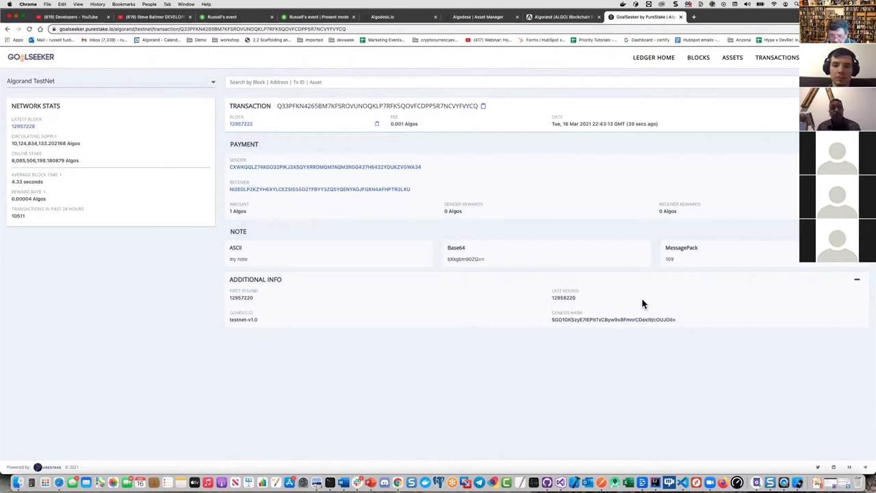
left_click_drag(656, 124, 552, 123)
left_click(551, 124)
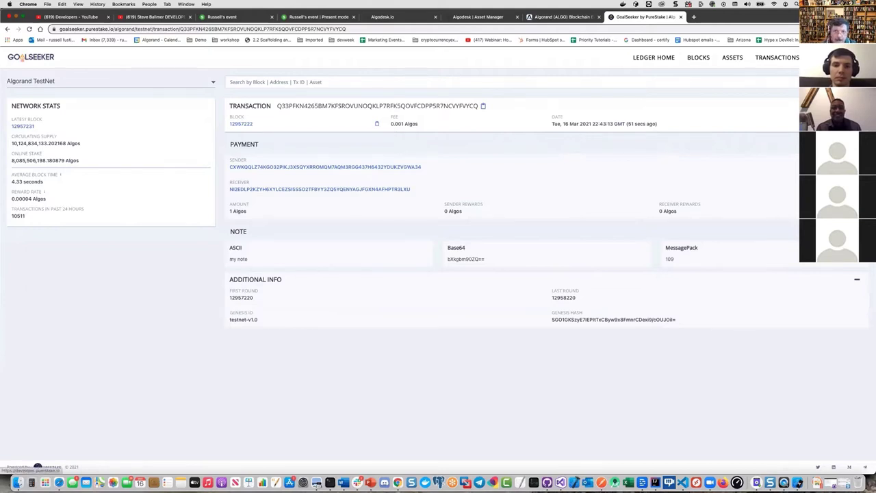
Step: Bring up the AlgoExplorer page, return to the PowerPoint slide show and reveal the first bullet on the Algorand Atomic Transfers slide
left_click(545, 19)
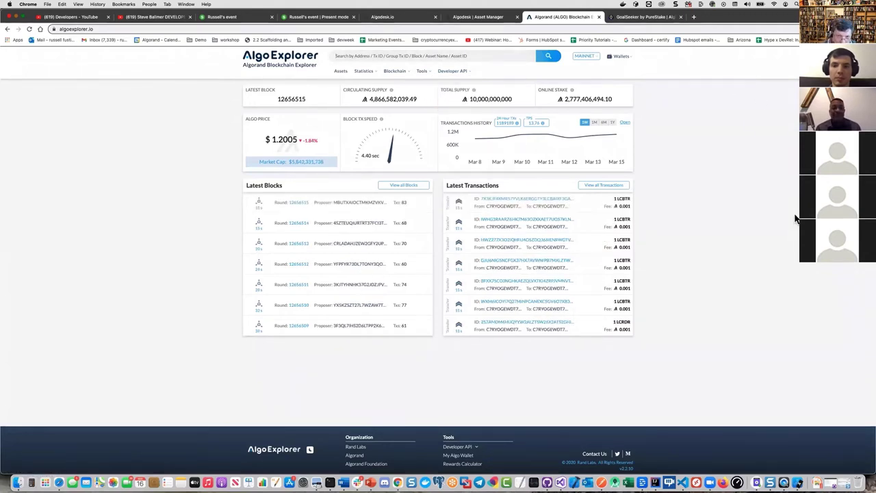
key("super+Tab")
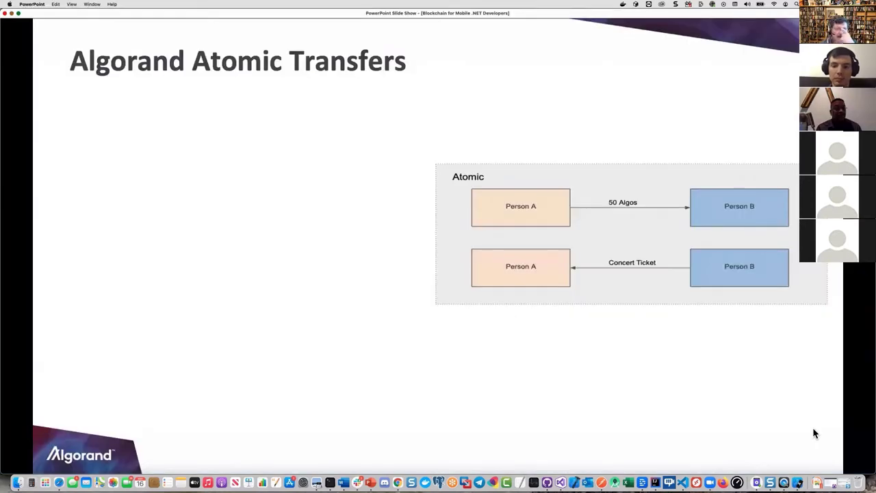
key("Right")
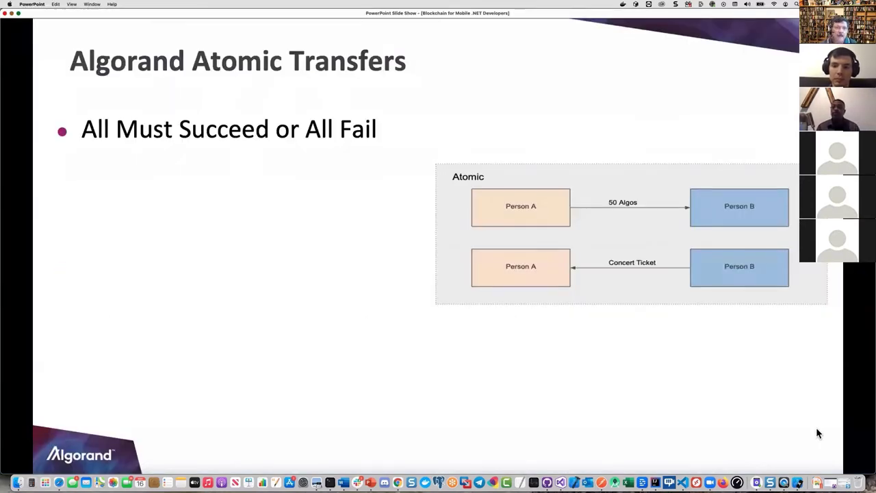